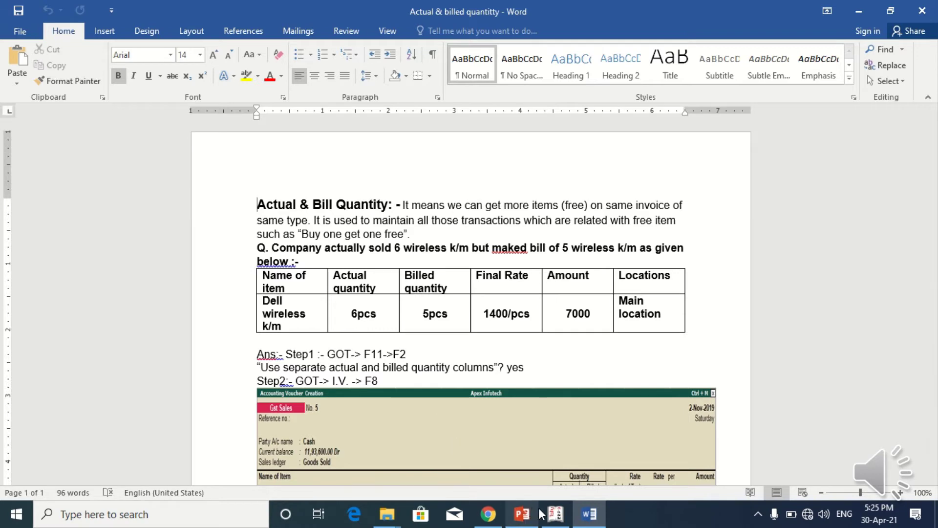
Step: Switch to Tally.ERP 9, open inventory voucher creation, and consult the sales question in the Word document
left_click(556, 515)
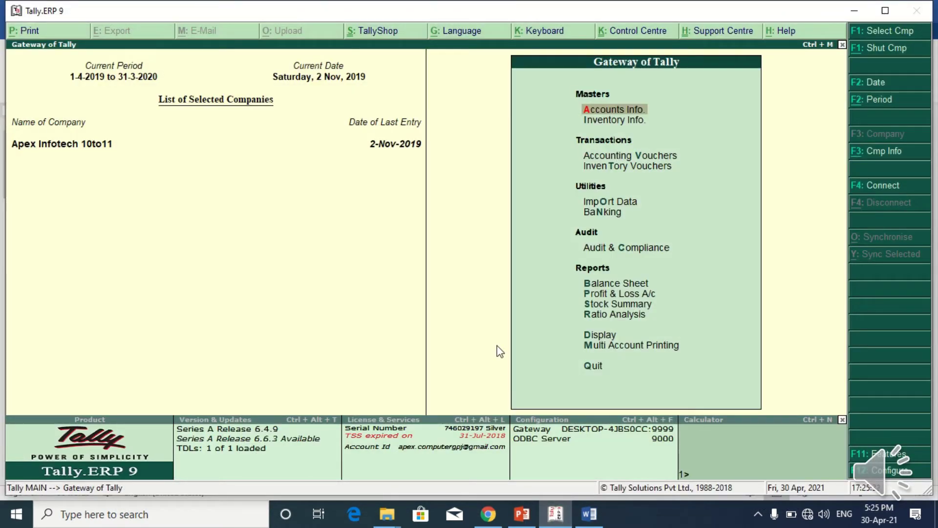
key("Down")
key("Down")
key("Down")
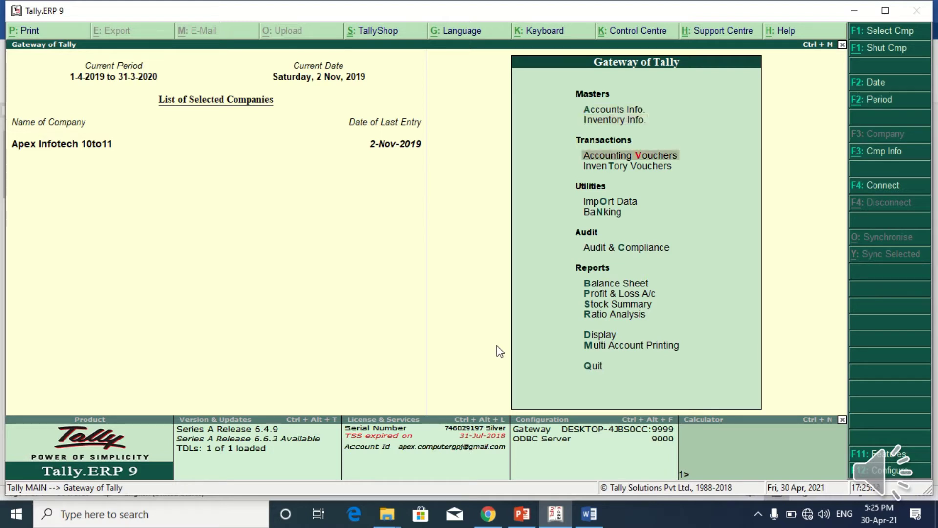
key("Return")
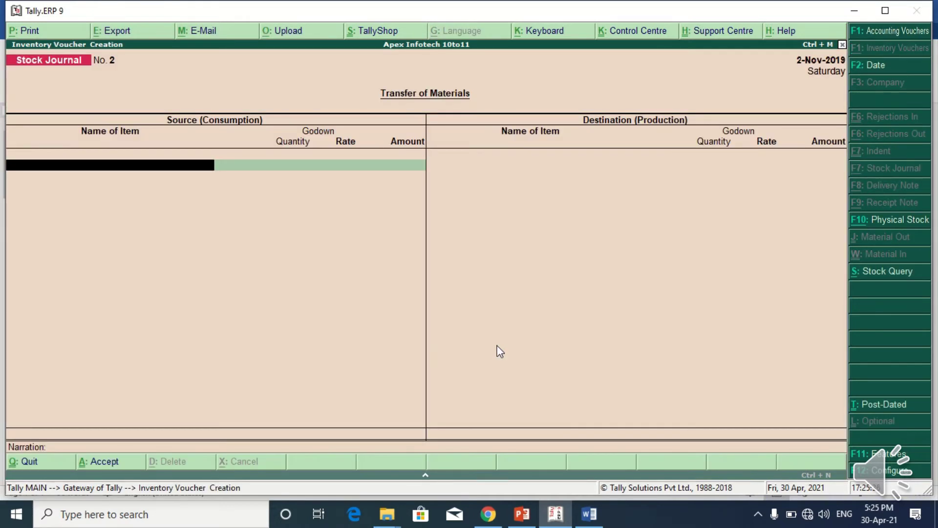
left_click(590, 516)
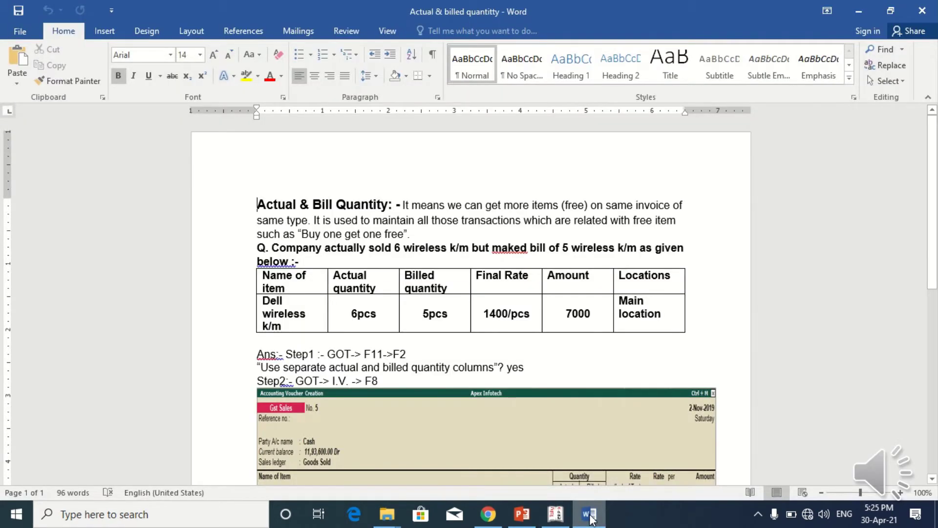
left_click(589, 515)
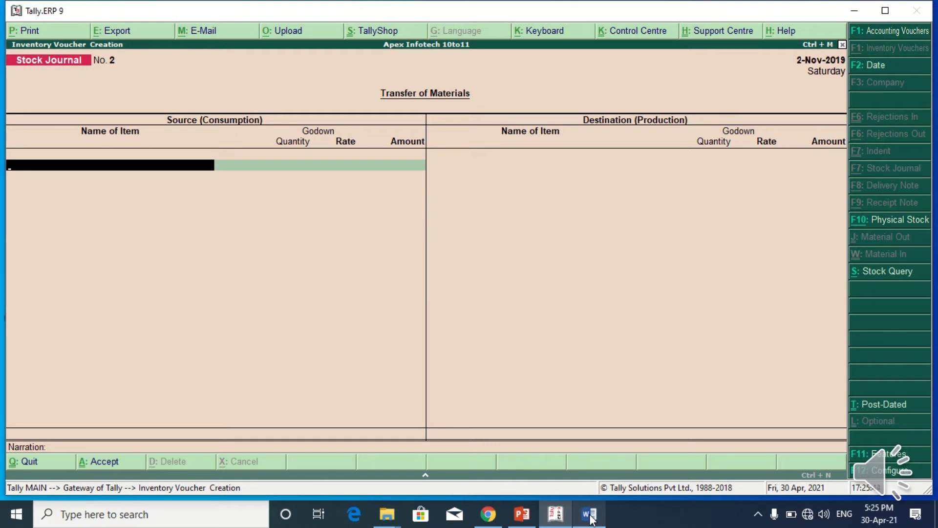
key("F9")
key("Up")
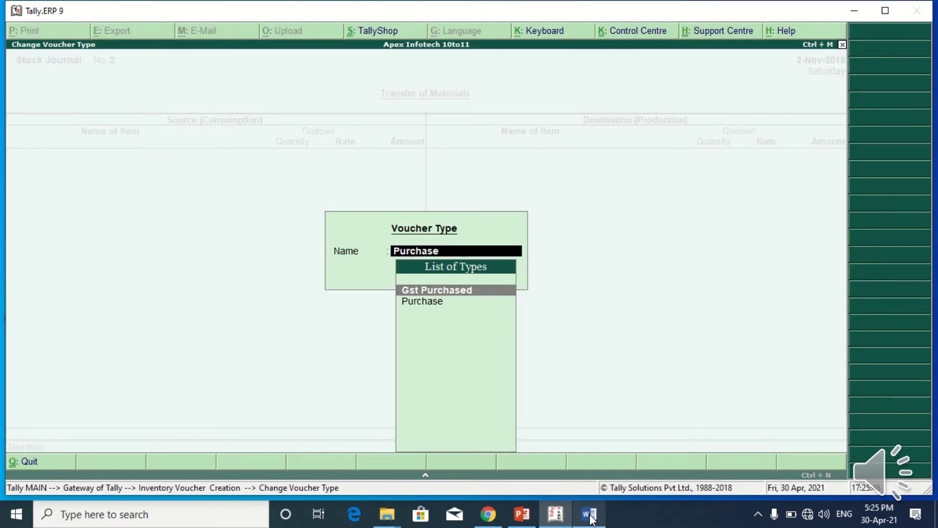
key("Return")
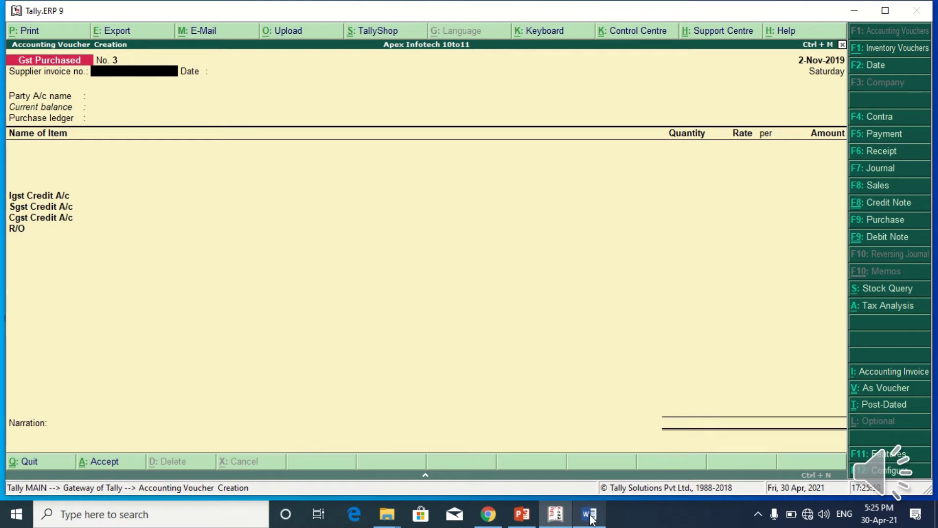
key("Escape")
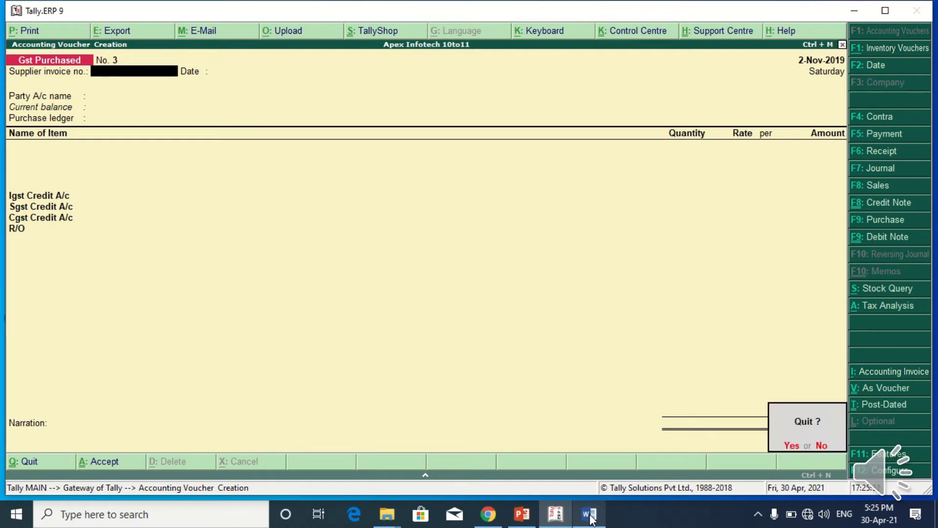
key("y")
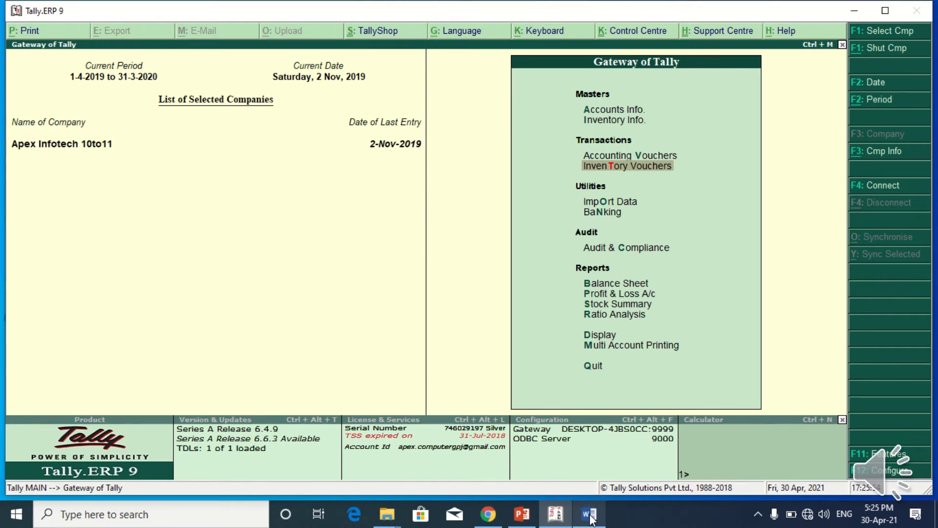
Step: Open inventory voucher creation again and start a new Gst Sales voucher
key("Return")
key("F8")
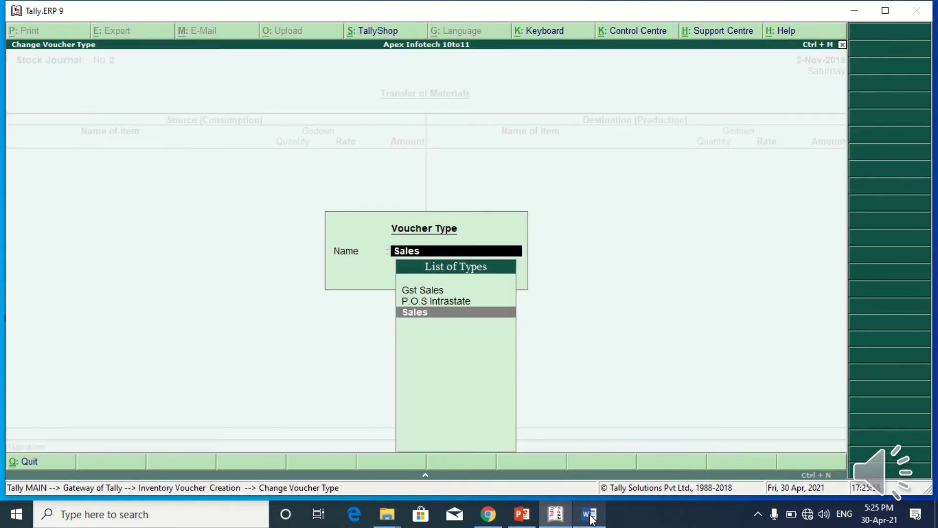
key("Up")
key("Up")
key("Return")
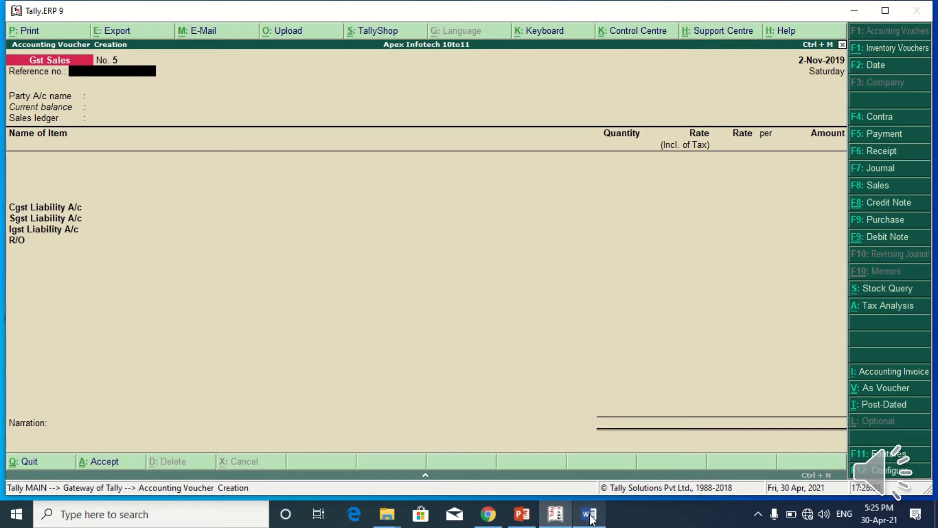
Step: Set the voucher's party account to Cash and the buyer's GST registration type to Consumer, leaving the despatch and order details blank
key("Return")
type("Cash")
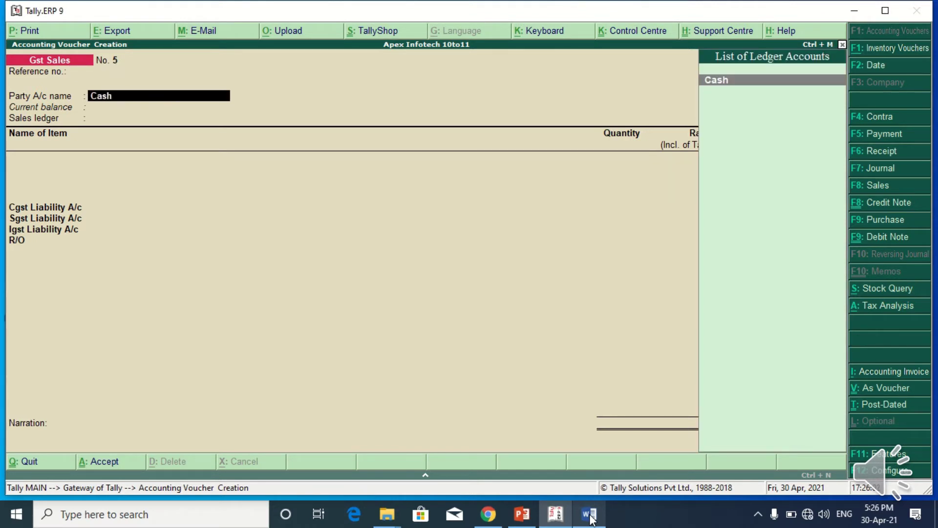
key("Return")
key("Return")
key("Return")
key("Return")
key("Return")
key("Return")
key("Return")
key("Return")
key("Return")
key("Return")
key("Return")
key("Return")
key("Return")
key("Return")
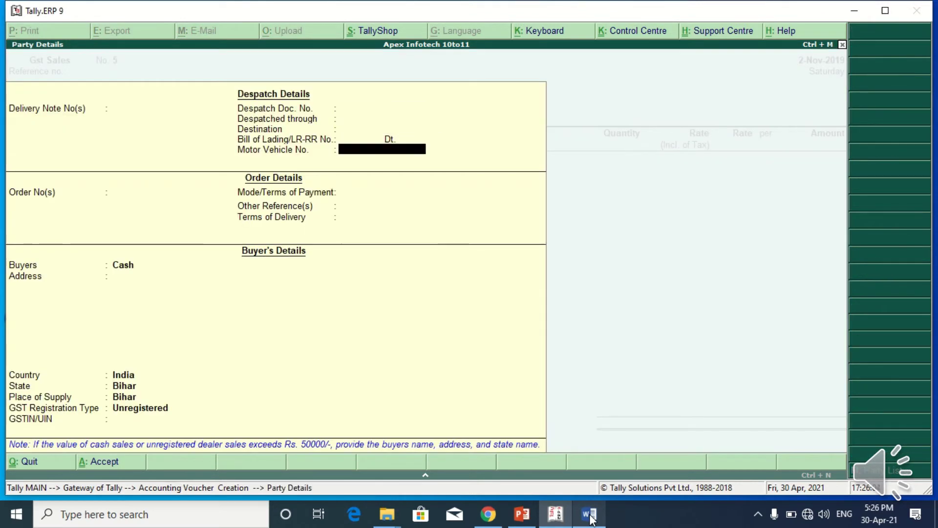
key("Return")
key("Return")
type("Con")
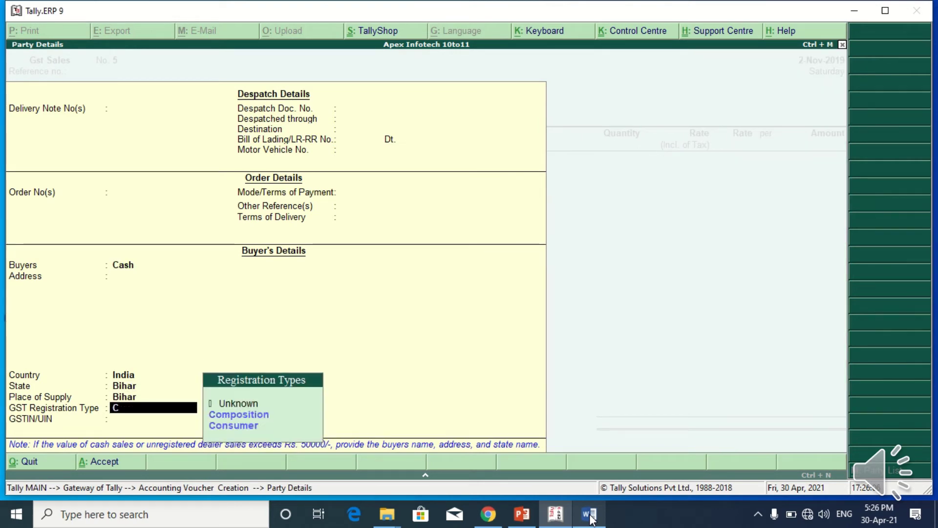
key("Return")
key("Return")
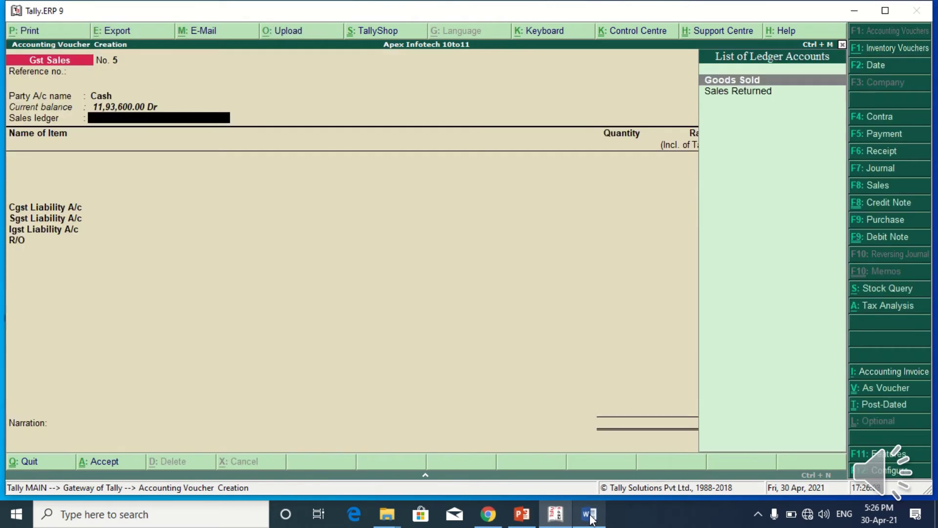
Step: Choose Goods Sold as the sales ledger and add the DELL WIRELESS K/M stock item without a description
key("Return")
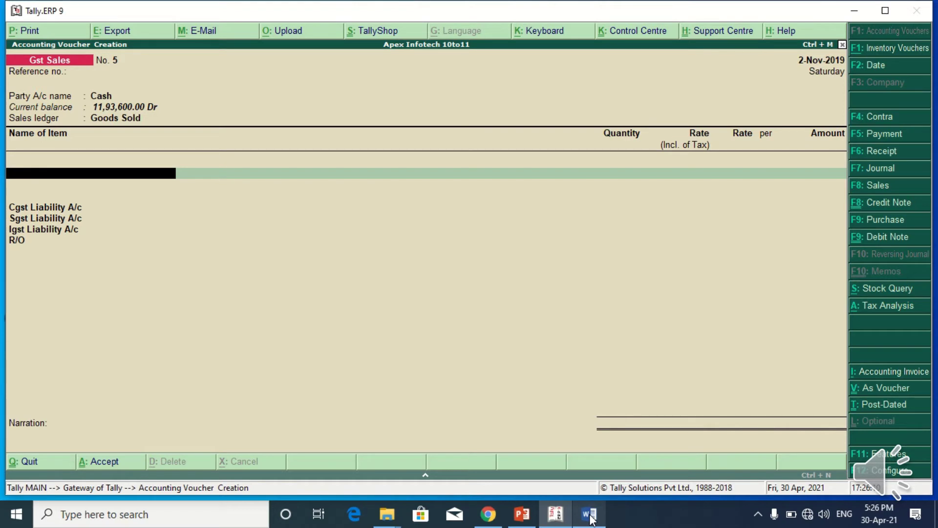
type("Del")
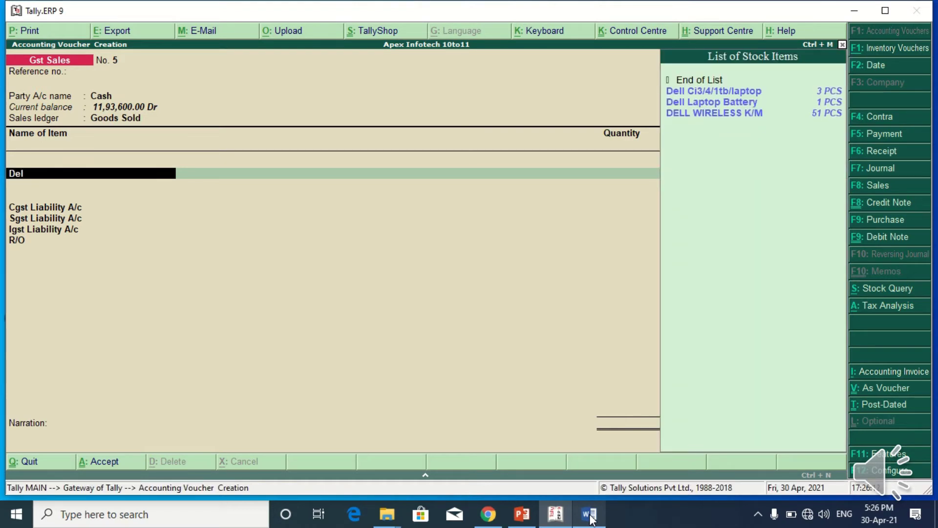
key("Down")
key("Down")
key("Return")
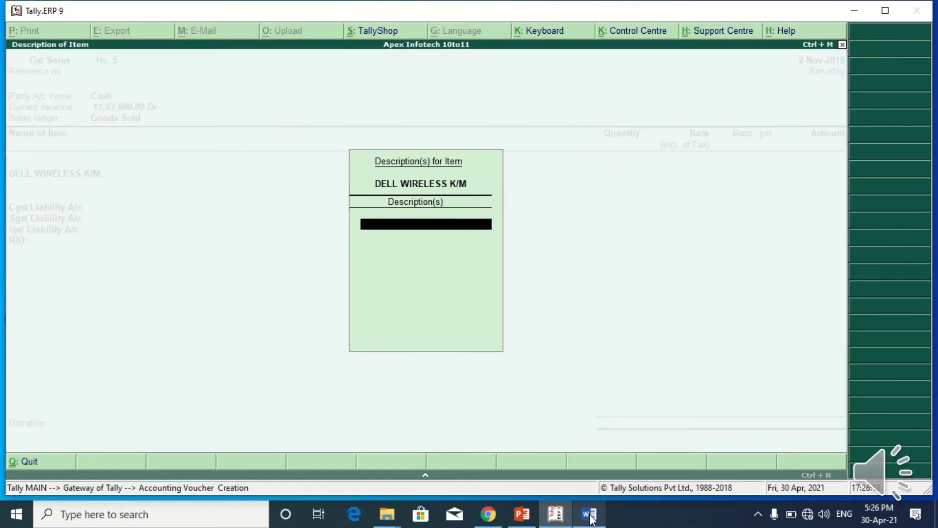
key("Return")
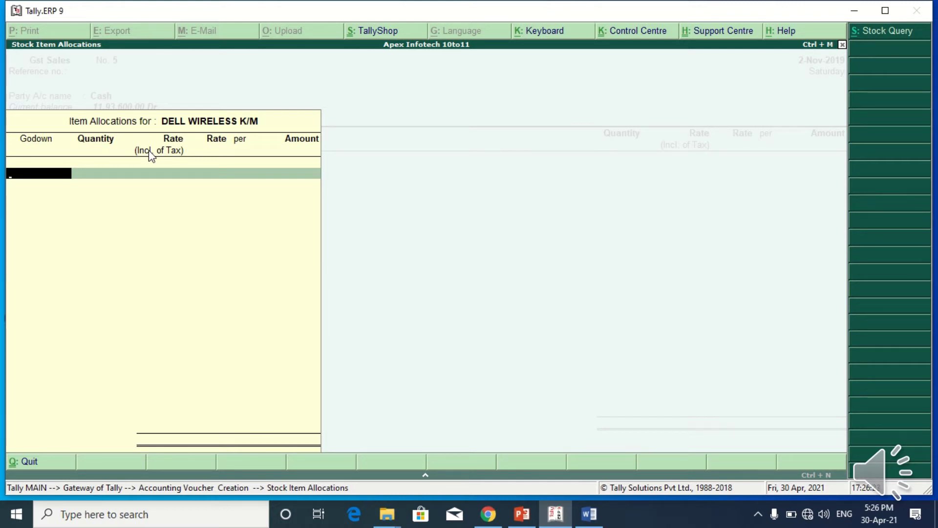
Step: Abandon the item allocation and quit the unsaved Gst Sales voucher back to the Gateway of Tally
key("Escape")
key("Escape")
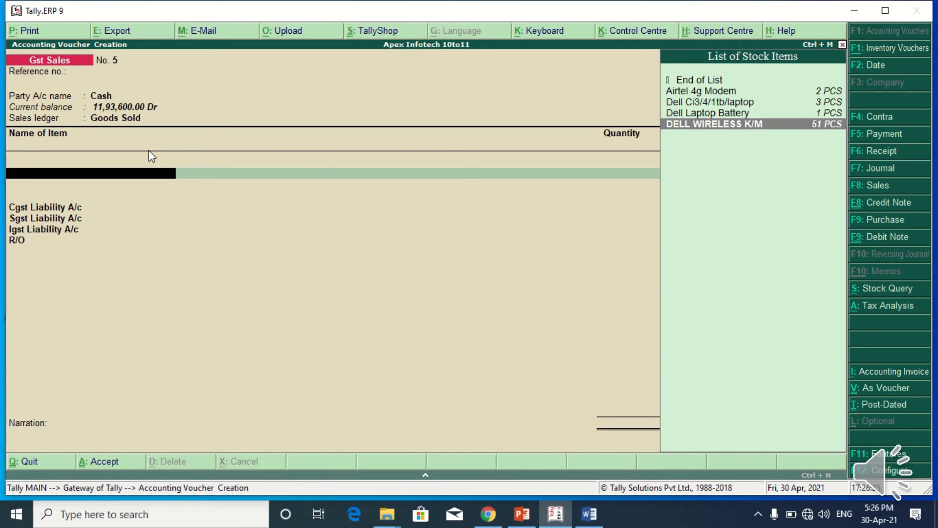
key("Escape")
key("y")
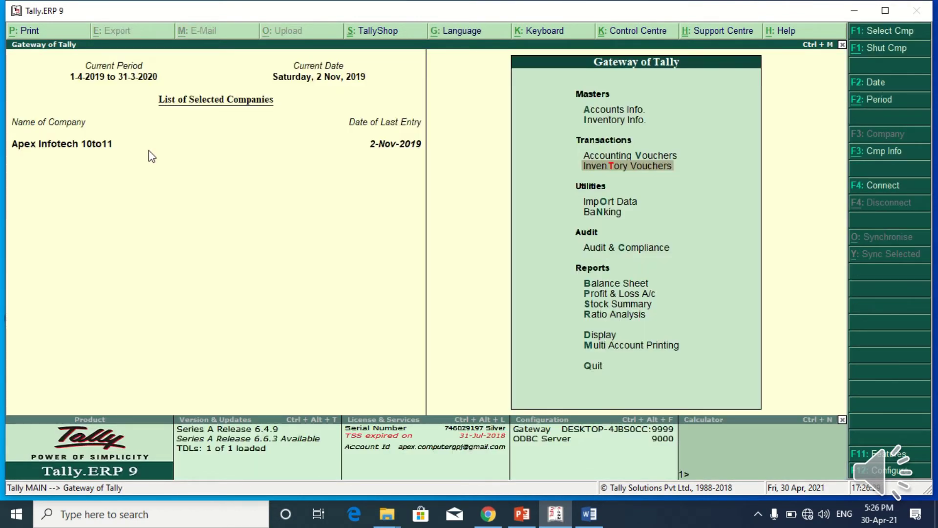
Step: Set the company inventory feature for separate actual and billed quantity columns to Yes, accept it and return to the Gateway of Tally
key("F11")
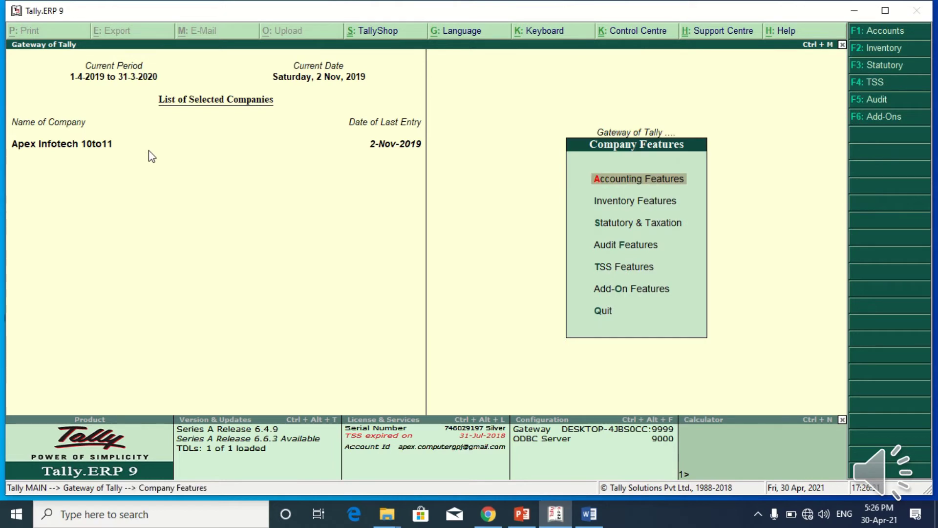
key("F2")
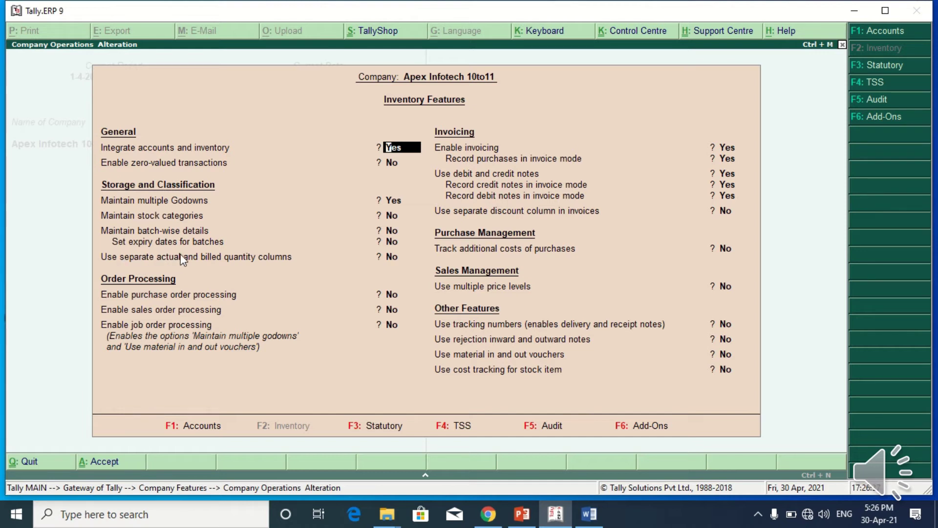
key("Return")
key("Return")
key("Return")
key("Return")
key("Return")
key("Return")
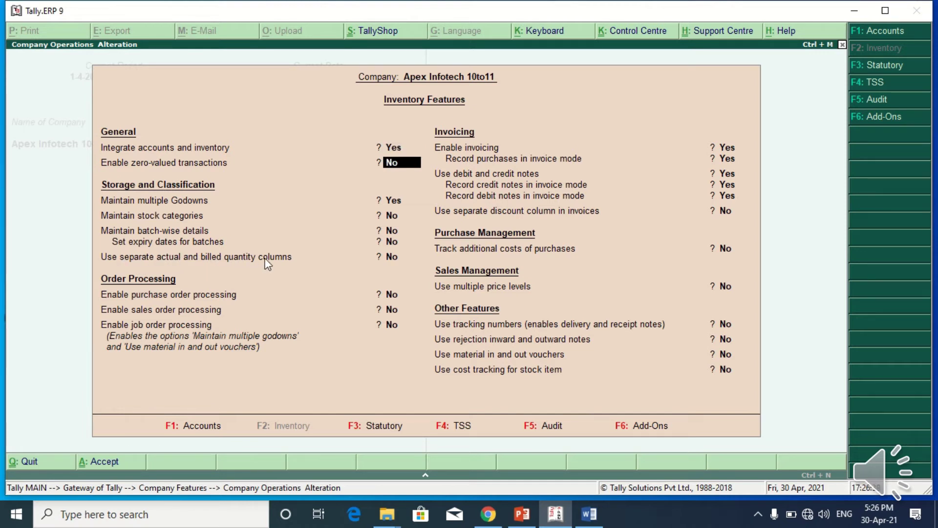
key("Up")
type("y")
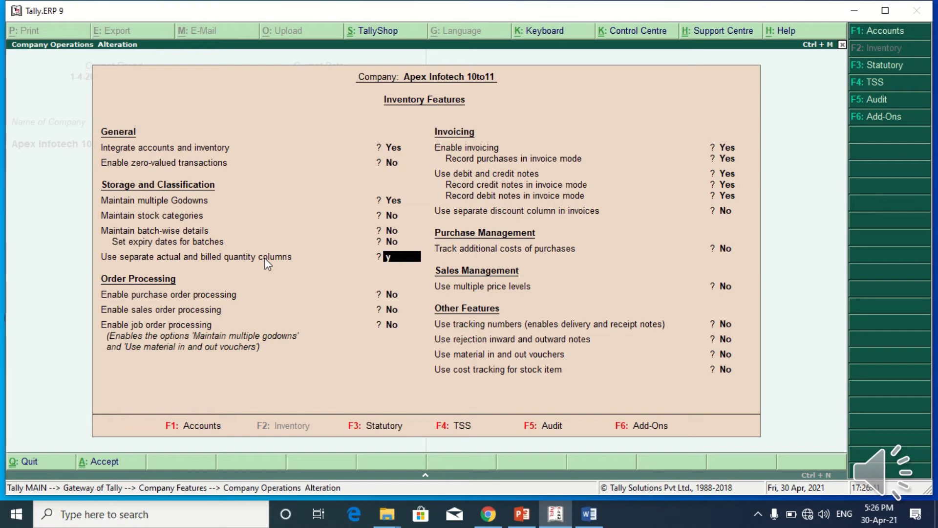
key("Return")
key("Return")
key("Return")
key("Return")
key("Return")
key("Return")
key("Return")
key("Return")
key("Return")
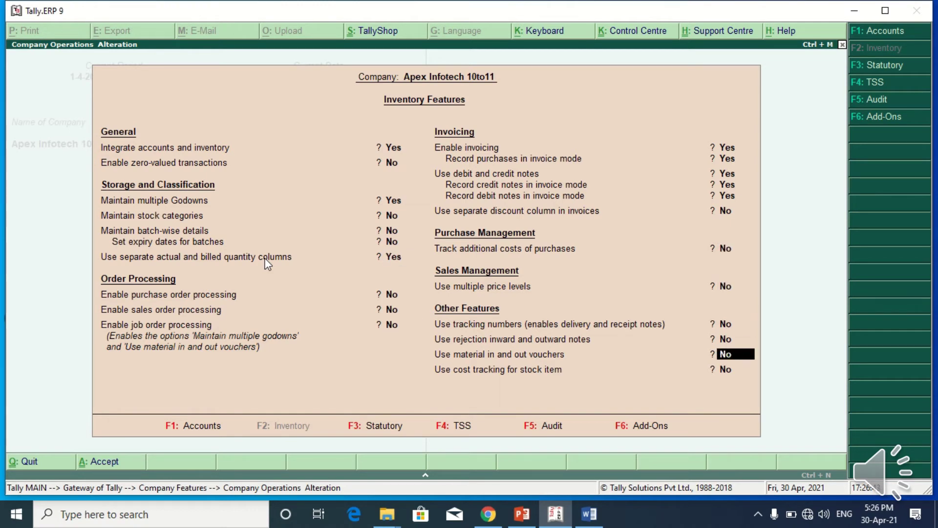
key("y")
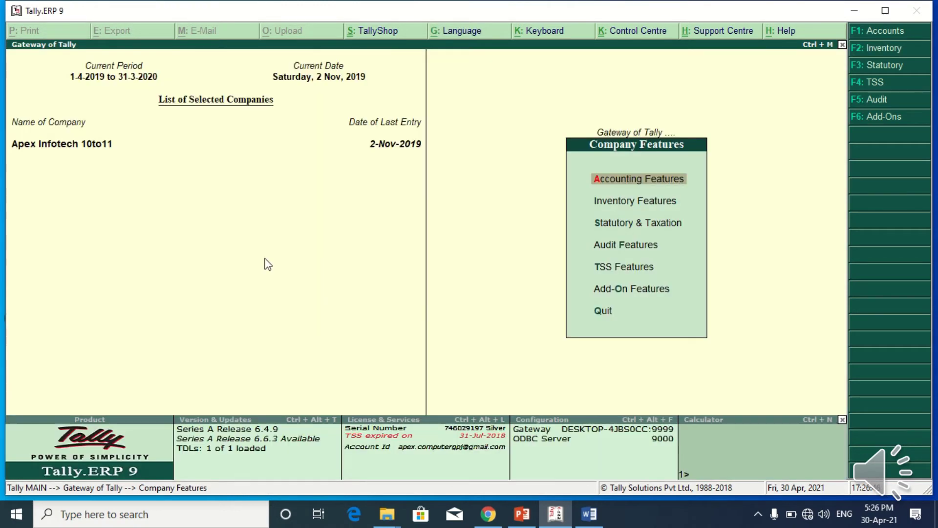
key("Escape")
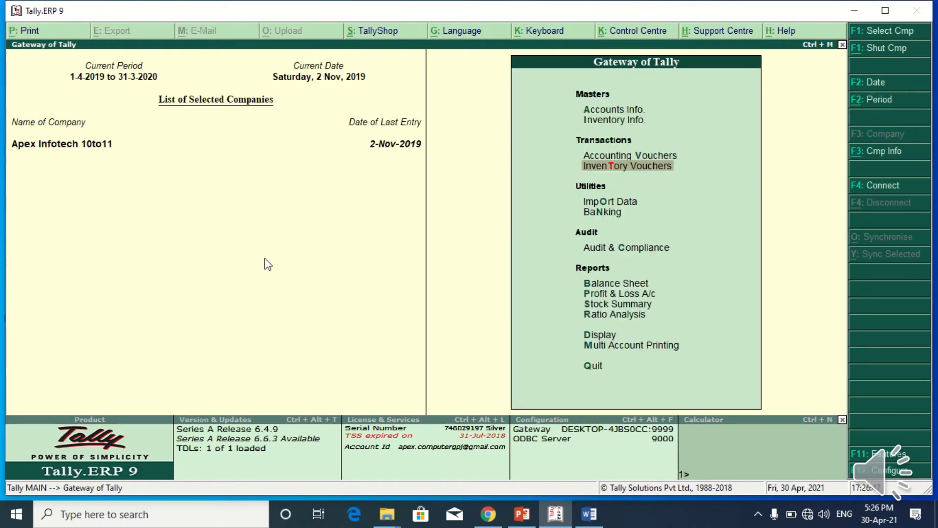
Step: Start a new Gst Sales voucher from inventory voucher creation
key("Return")
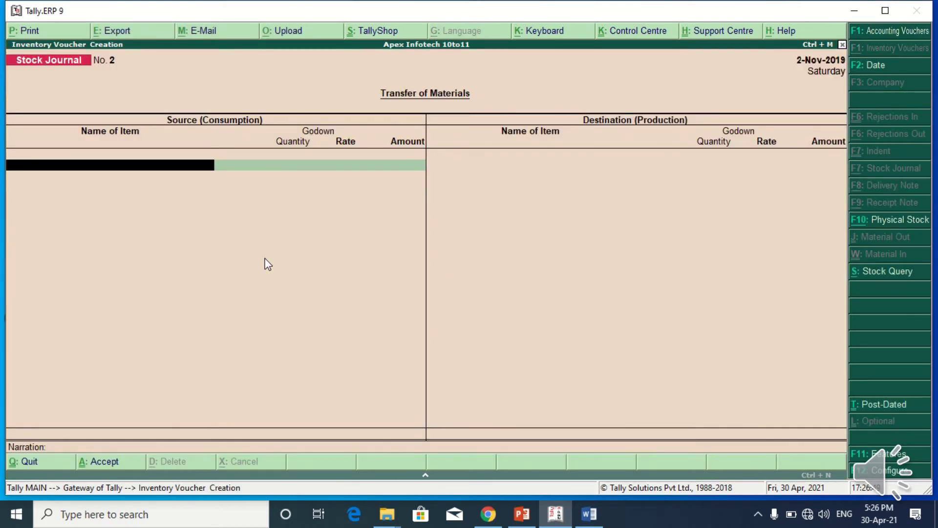
key("F8")
key("Up")
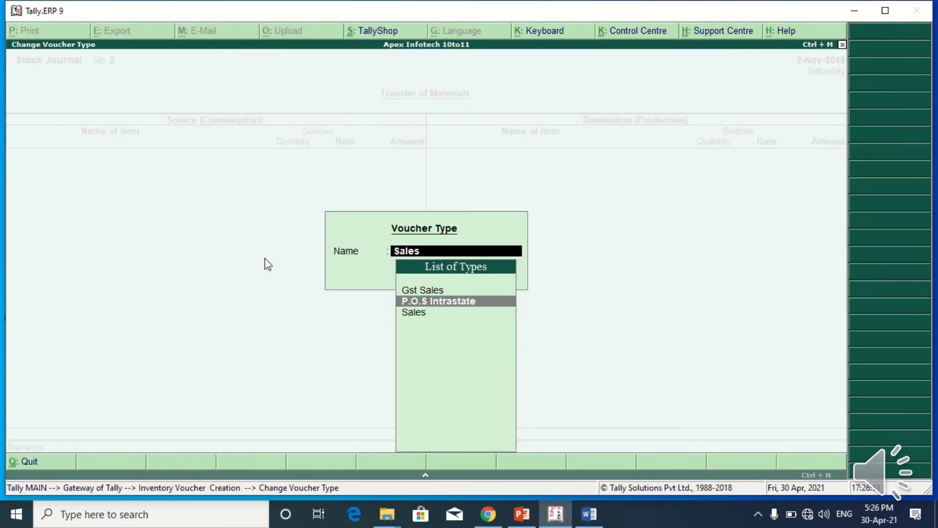
key("Up")
key("Return")
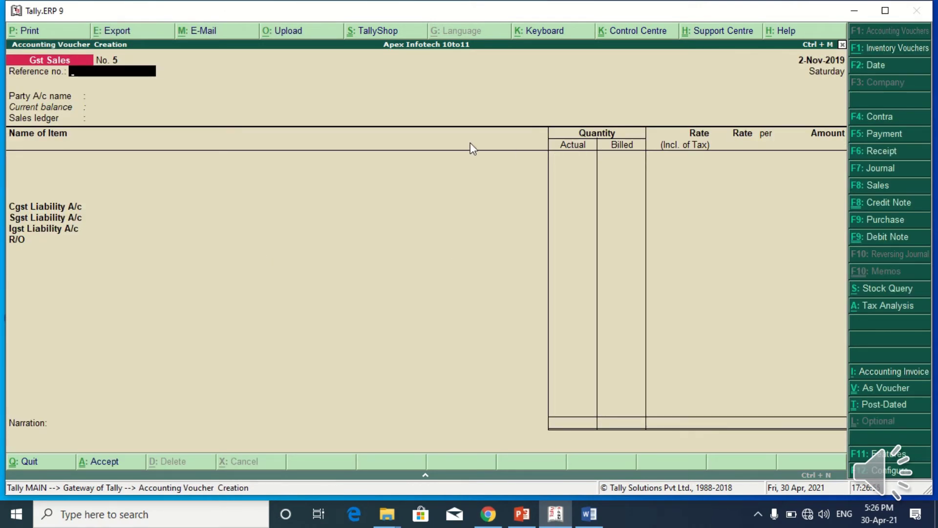
Step: Enter Cash as the party account and set the buyer's GST registration type to Consumer, leaving the other party details as they are
key("Return")
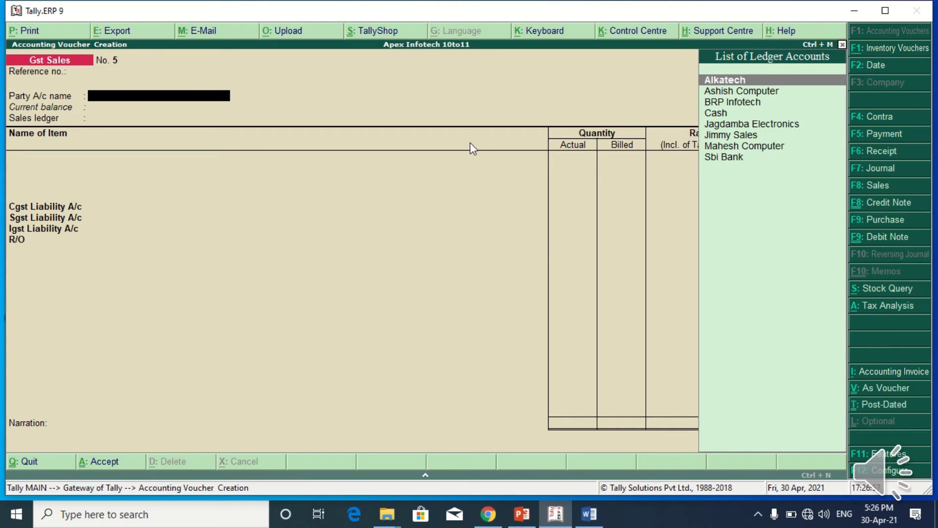
type("Cash")
key("Return")
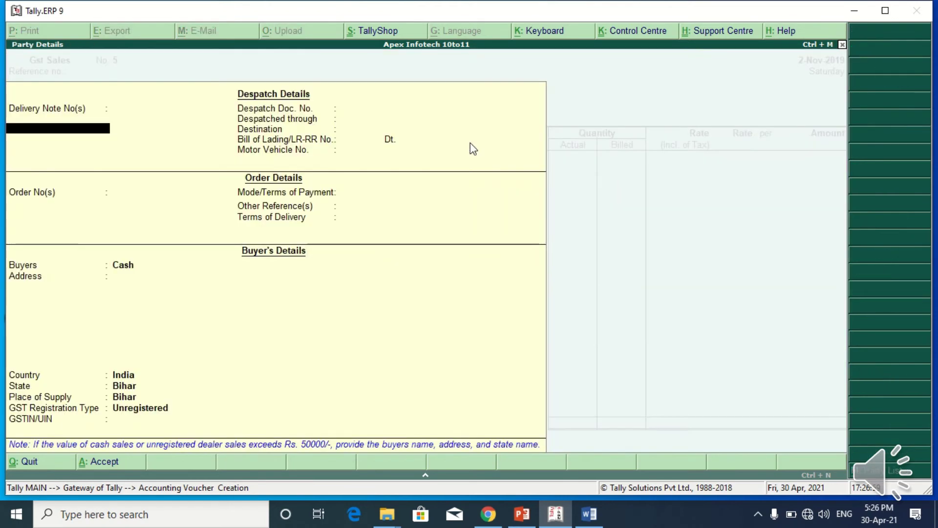
key("Return")
key("Return")
key("Return")
key("Return")
key("Return")
key("Return")
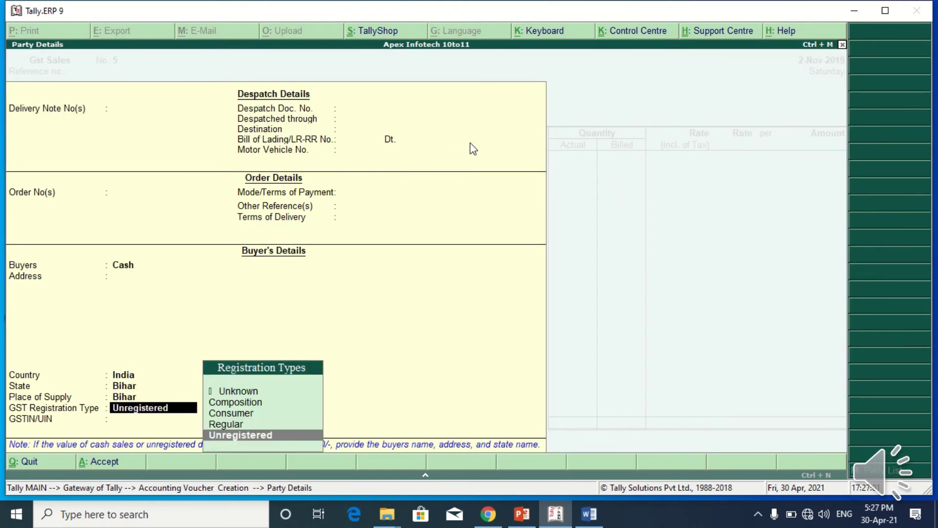
type("con")
key("Return")
key("Return")
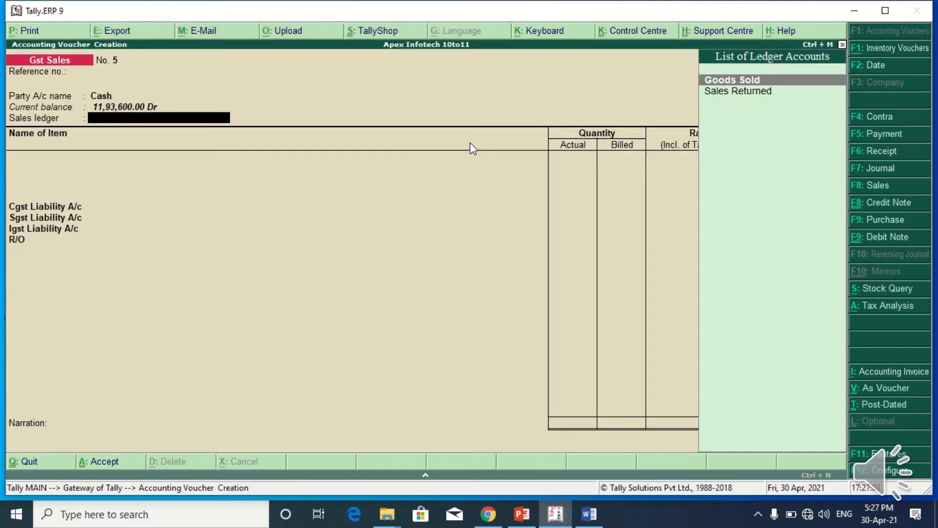
Step: Select Goods Sold as the sales ledger and add DELL WIRELESS K/M as the item, leaving its description blank
key("Return")
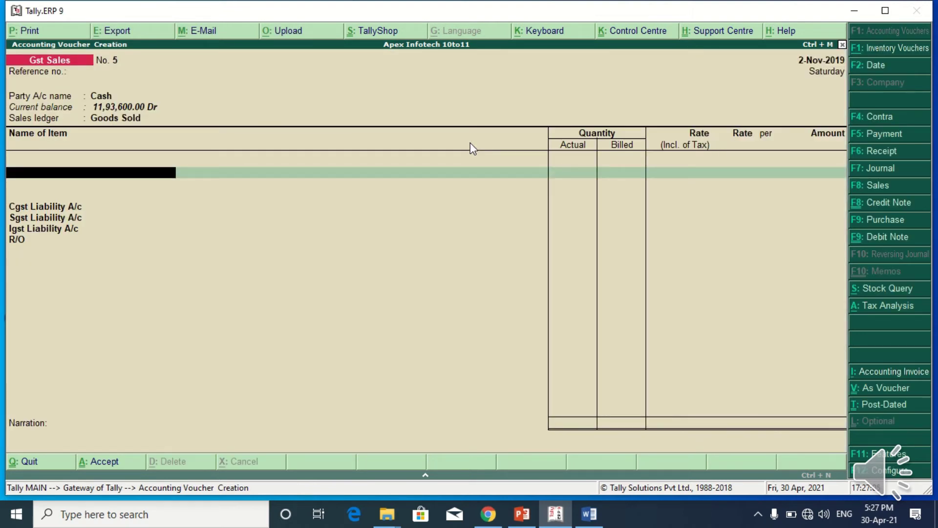
type("De")
key("Down")
key("Down")
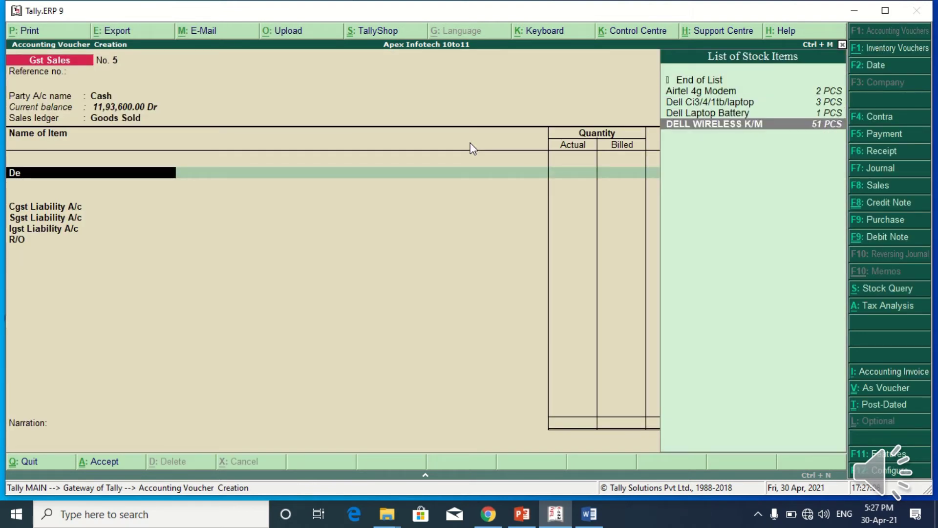
key("Return")
key("Return")
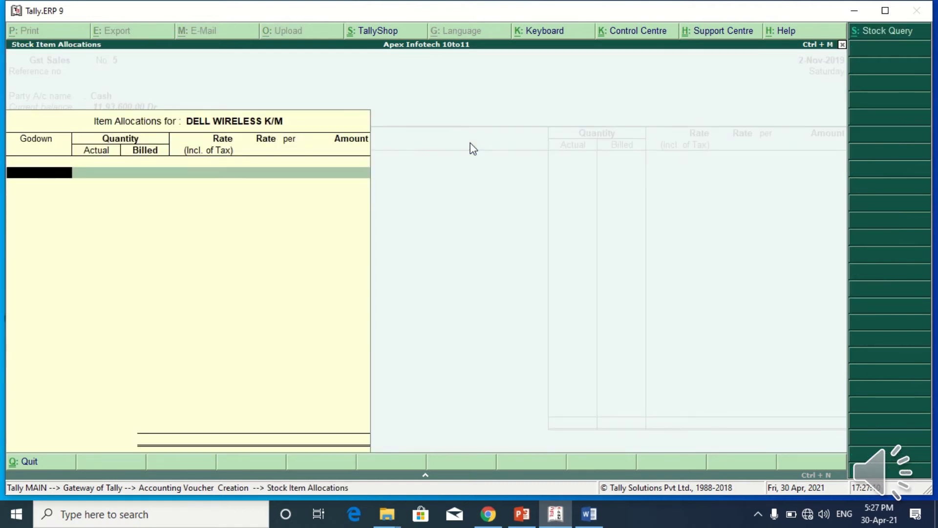
Step: Allocate the item from Main Location with an actual quantity of 6 PCS and a billed quantity of 5 PCS
type("Ma")
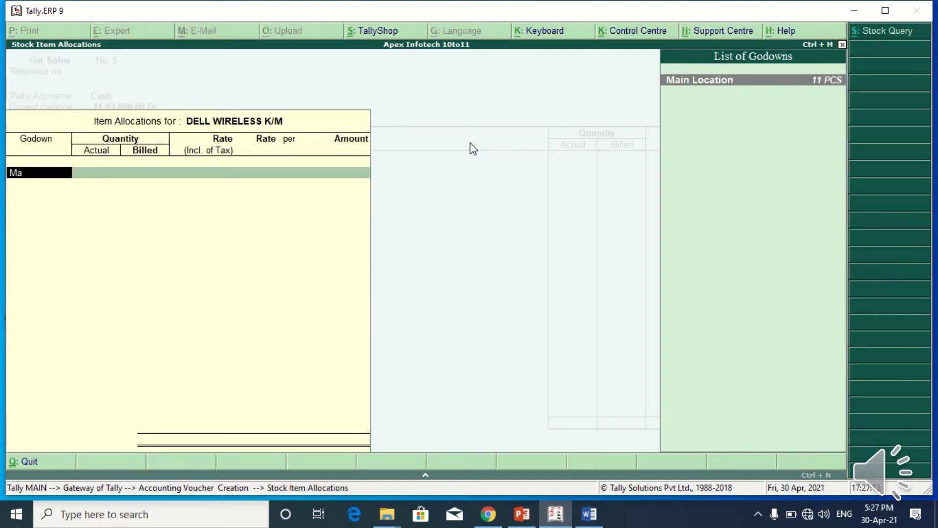
key("Return")
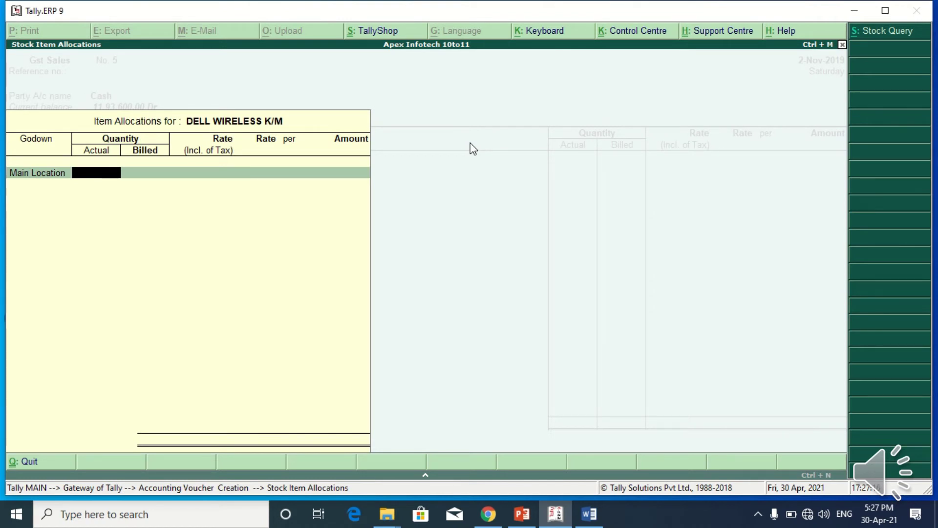
type("6")
key("Return")
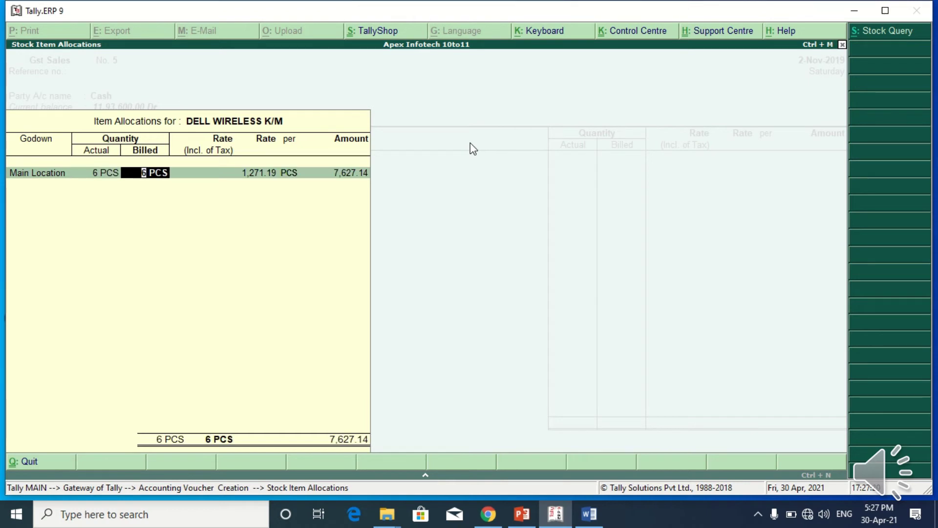
type("5")
key("Return")
Step: Set the tax-inclusive rate to 1,400 per PCS, checking it against the exercise table in Word, and accept the item allocation
type("1")
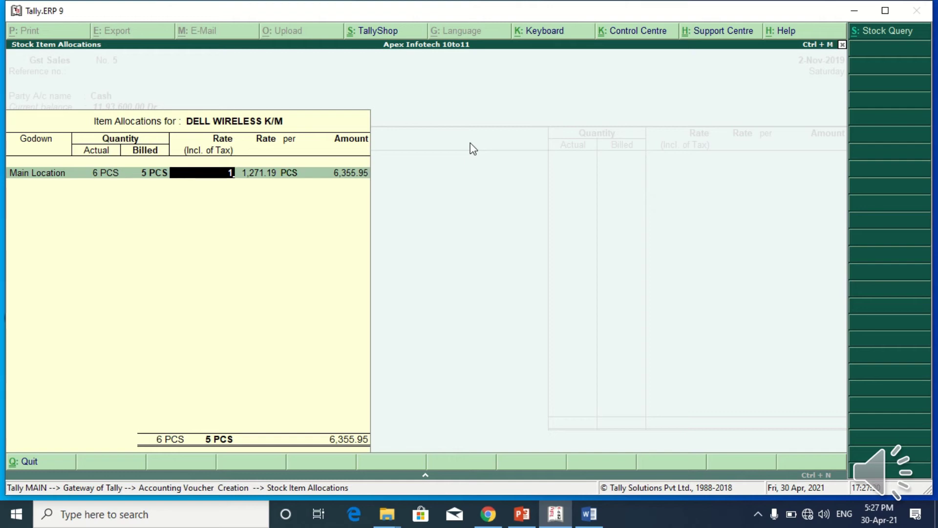
type("400")
left_click(591, 515)
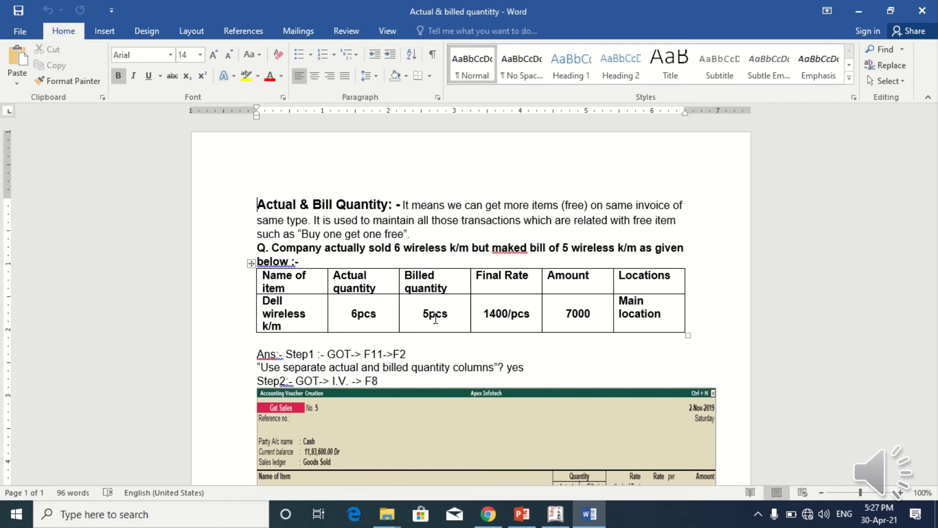
left_click(557, 515)
key("Return")
key("Return")
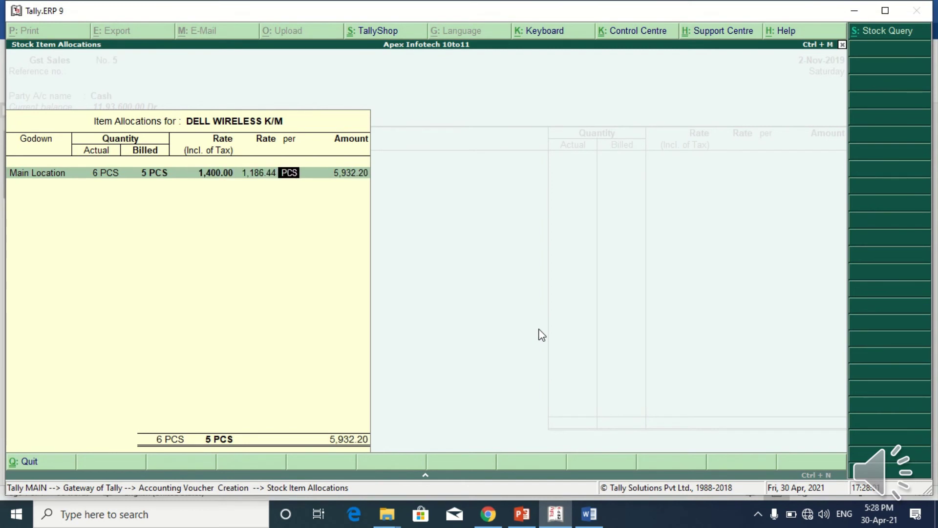
key("Return")
key("Return")
key("Return")
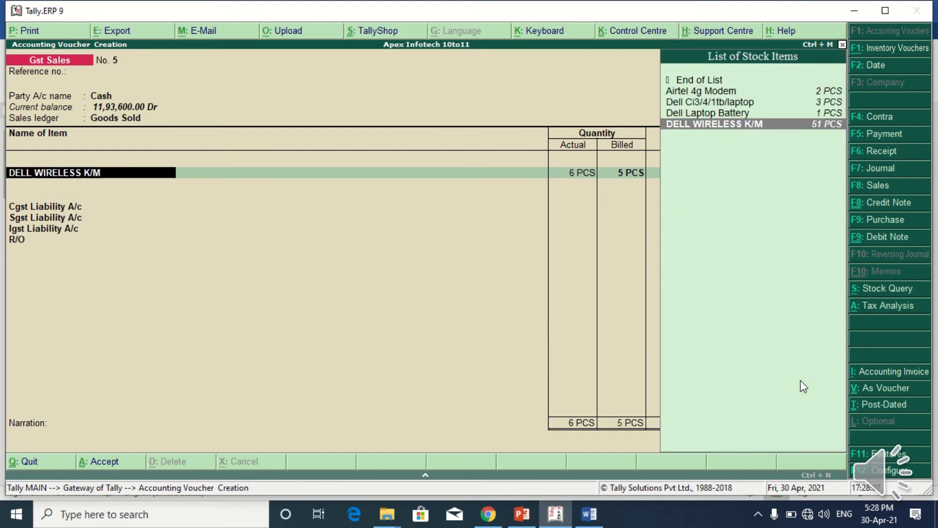
Step: Reopen the DELL WIRELESS K/M allocation to check the stock held in each godown, reselect Main Location and accept the other values
key("BackSpace")
key("BackSpace")
key("BackSpace")
key("BackSpace")
key("BackSpace")
key("BackSpace")
key("Return")
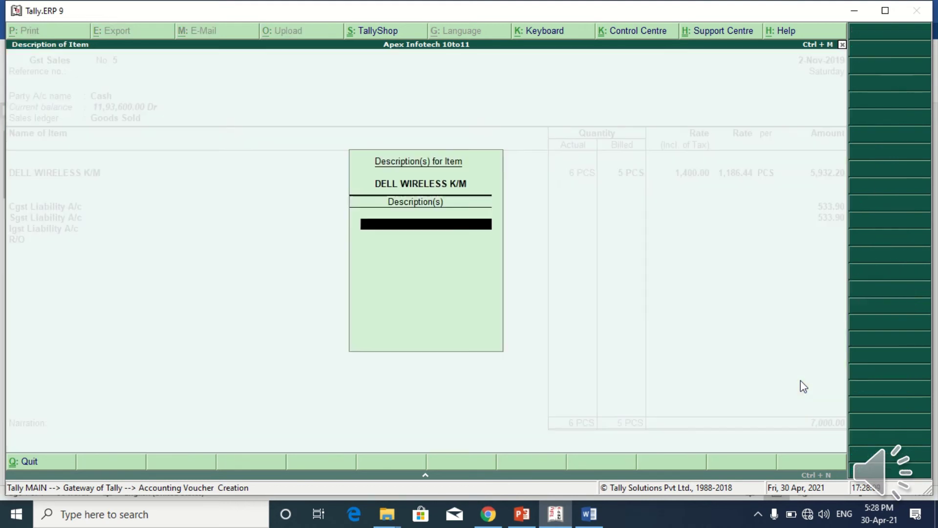
key("Return")
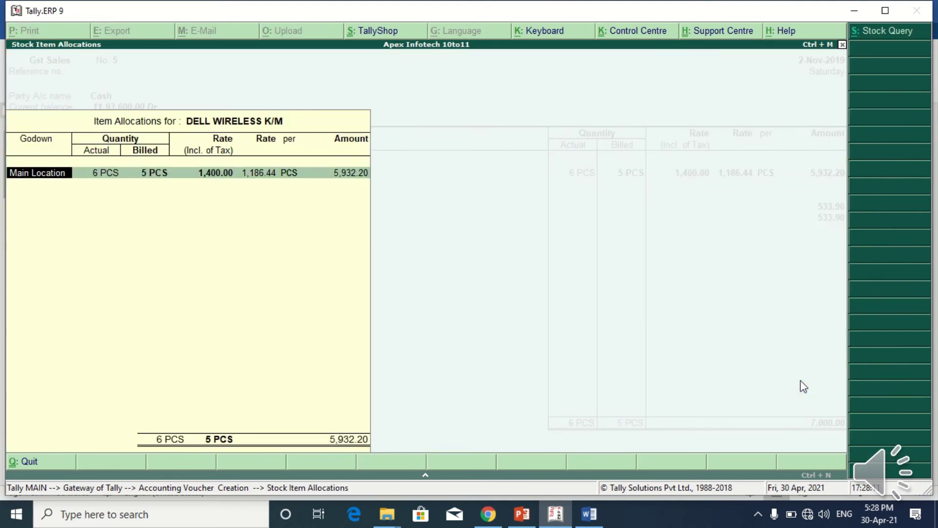
key("BackSpace")
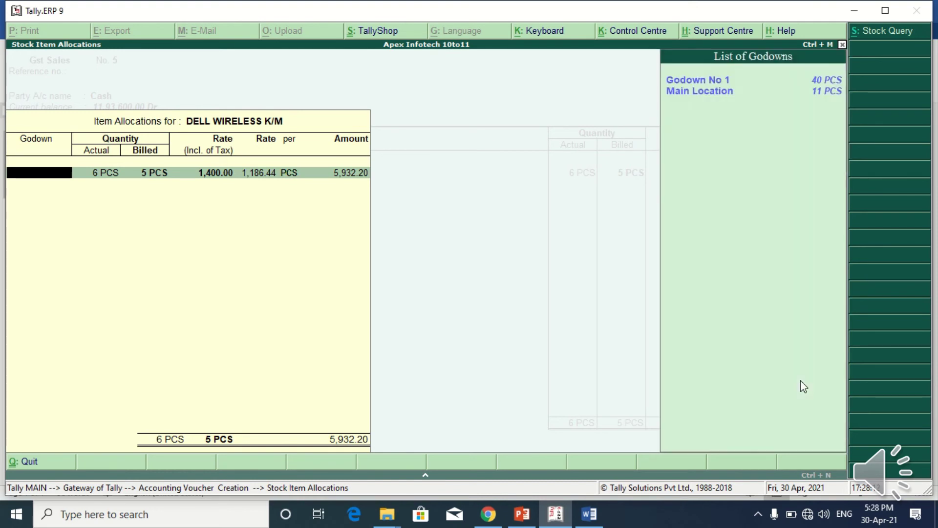
double_click(819, 92)
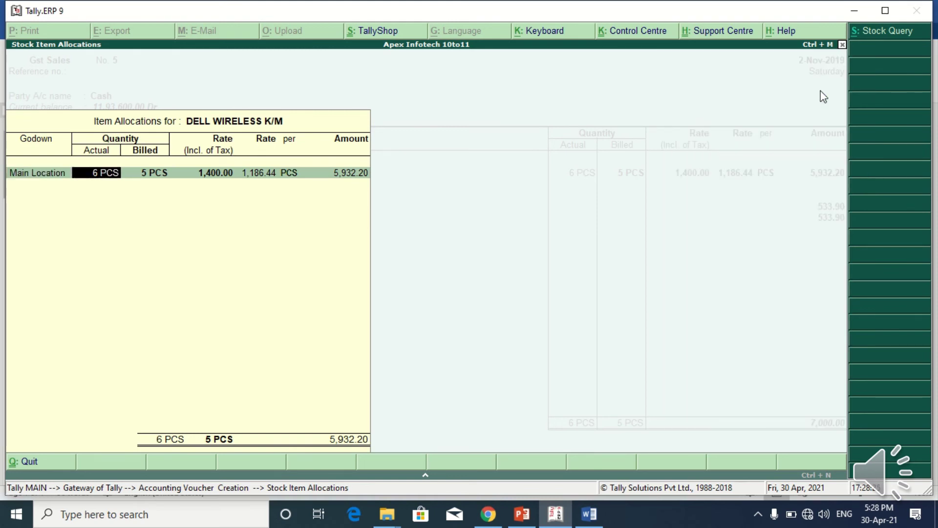
key("Return")
key("Return")
key("Return")
key("Return")
key("Return")
key("Return")
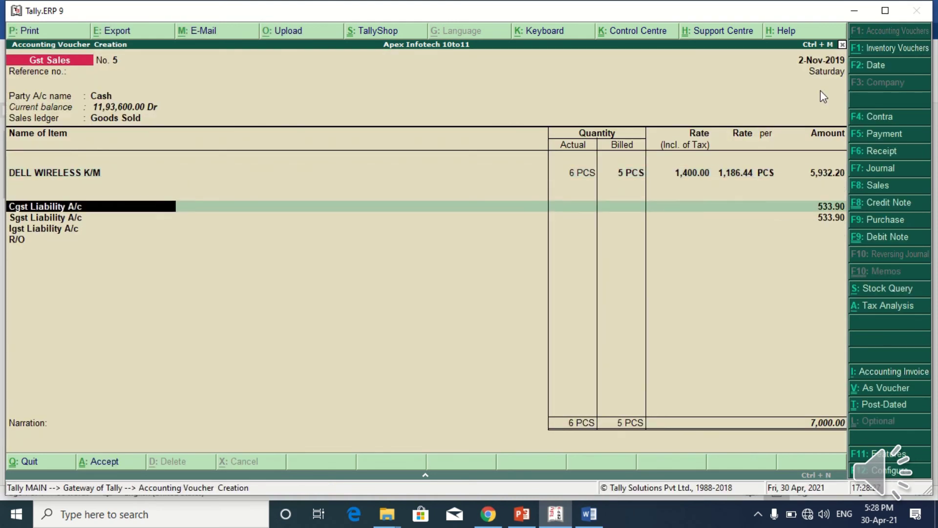
Step: Accept the Cgst, Sgst, Igst and R/O ledger lines with their amounts as they stand
key("Return")
key("Return")
key("Return")
key("Return")
key("Return")
key("Return")
key("Return")
key("Return")
key("Return")
key("Return")
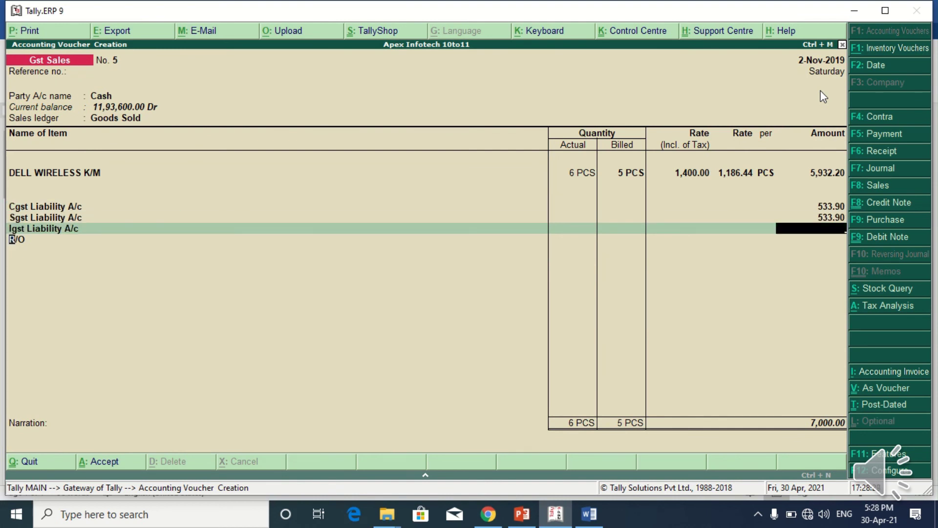
key("Return")
key("Return")
key("Return")
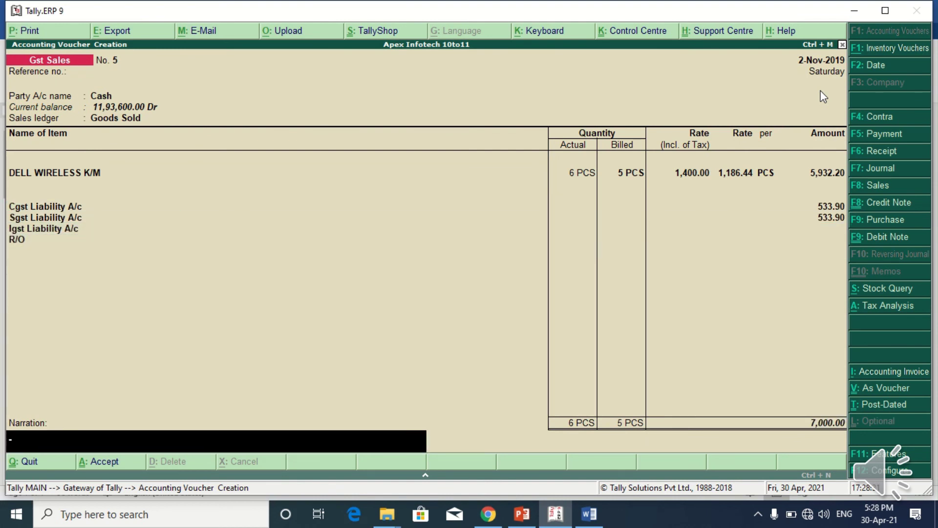
Step: Save the Gst Sales voucher without a narration or printing, and return to the Gateway of Tally
key("Return")
key("Return")
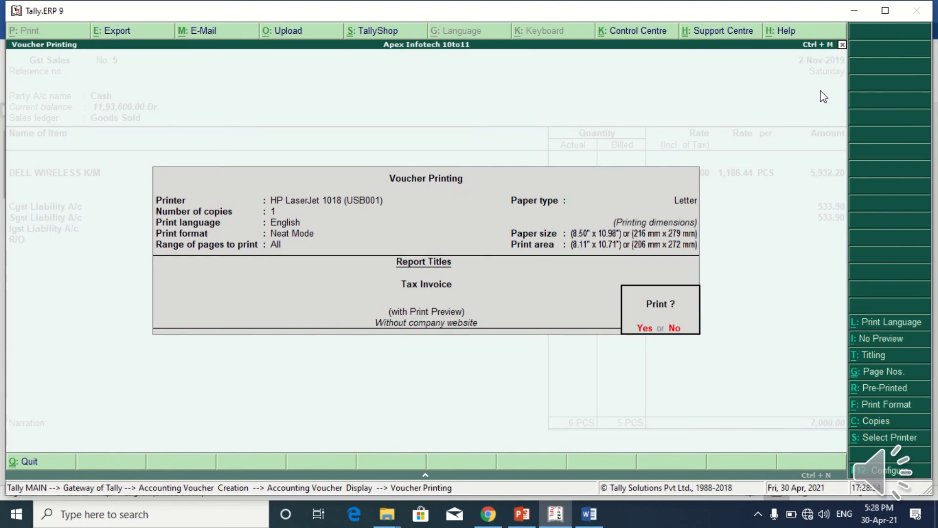
key("Escape")
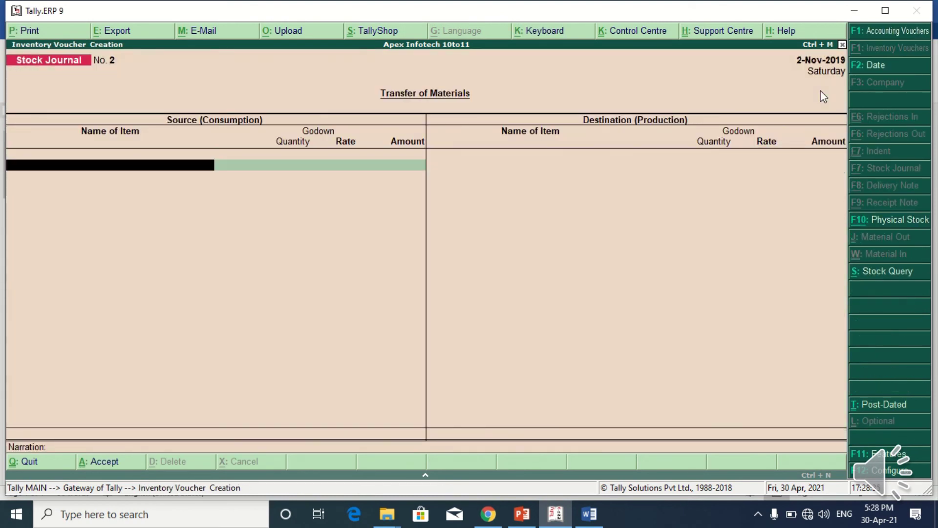
key("Escape")
key("Return")
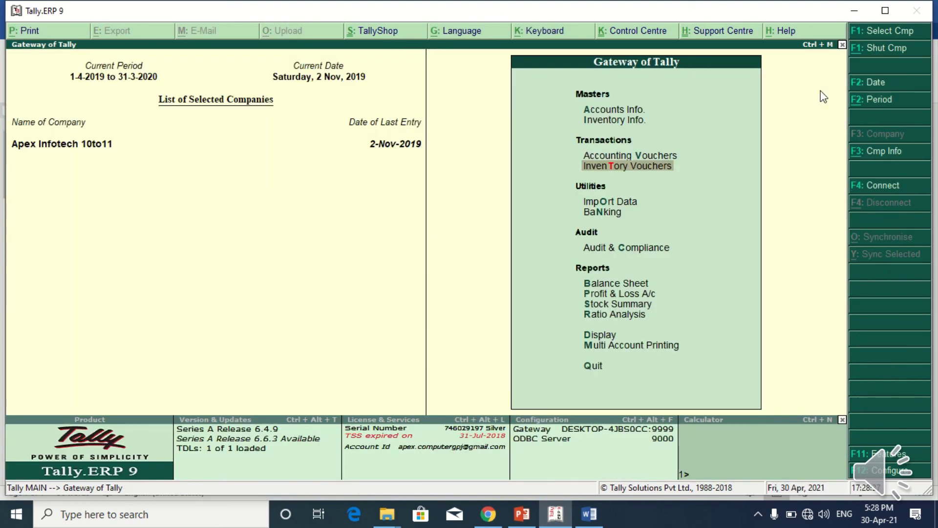
Step: Look through the Inventory Books reports in the display reports and back out of them
key("d")
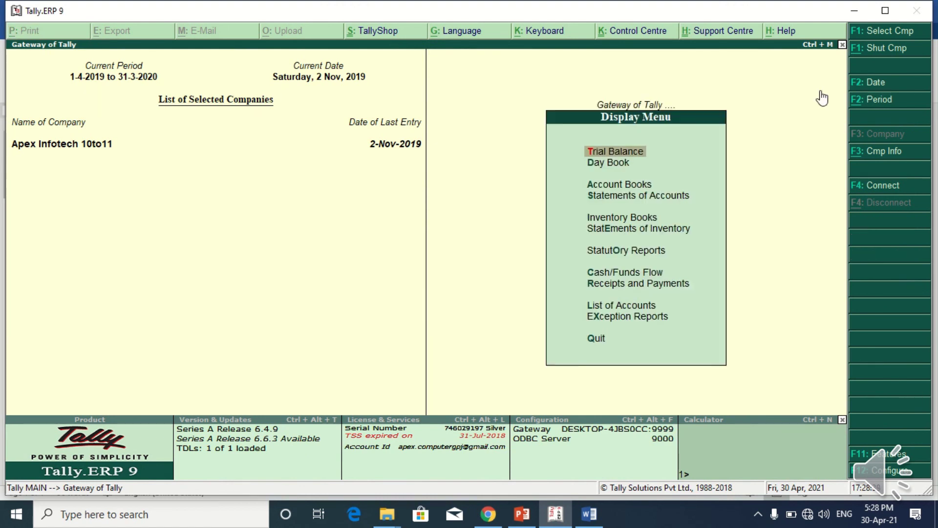
key("Down")
key("Down")
key("Down")
key("Down")
key("Down")
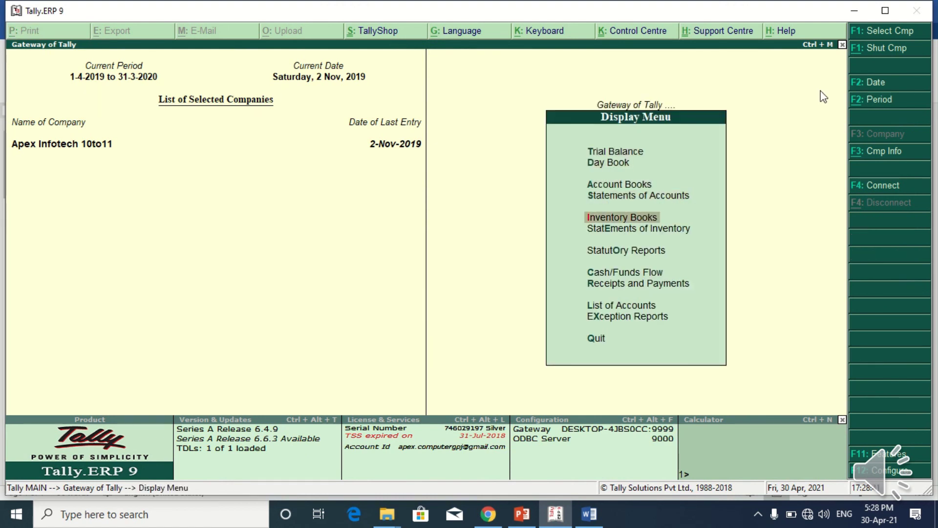
key("Up")
key("Return")
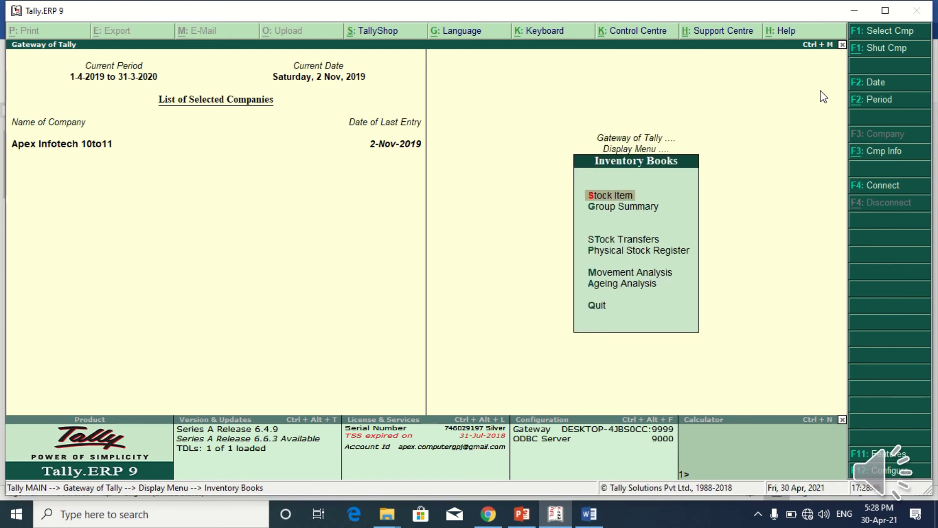
key("Escape")
Step: Open the godown summary for Main Location from the inventory statements and drill down into the WIRELESS K/M group
key("Down")
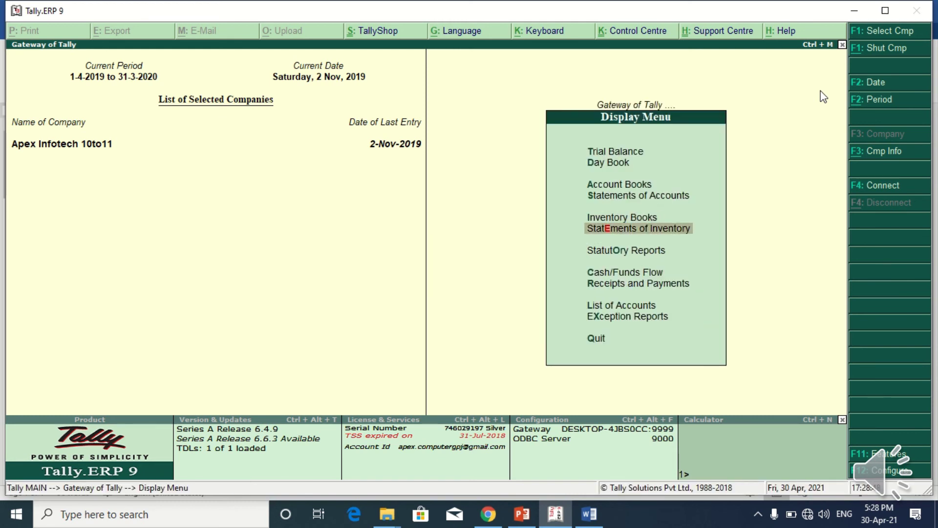
key("Return")
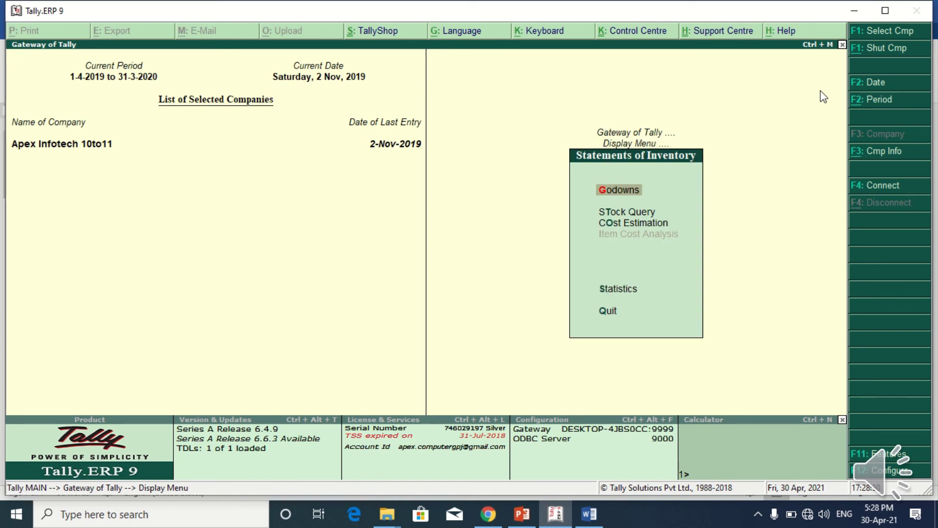
key("Return")
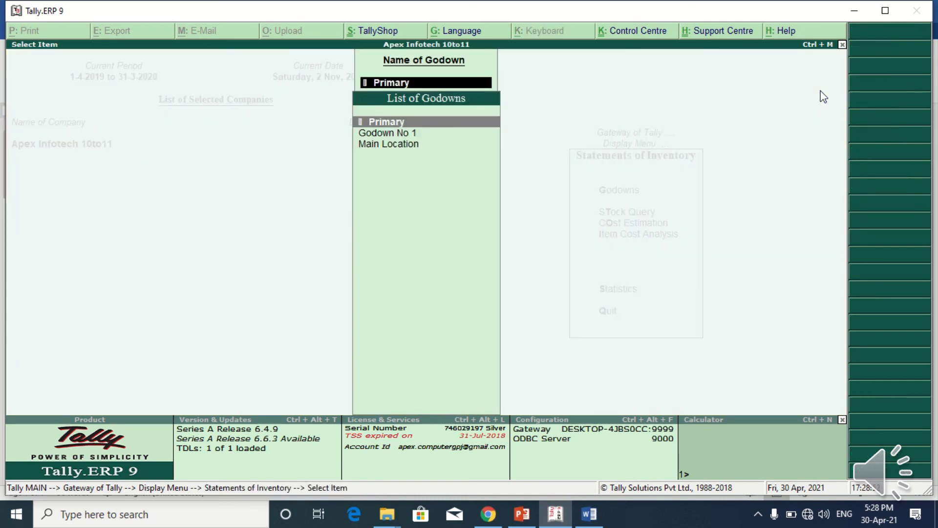
key("Down")
key("Down")
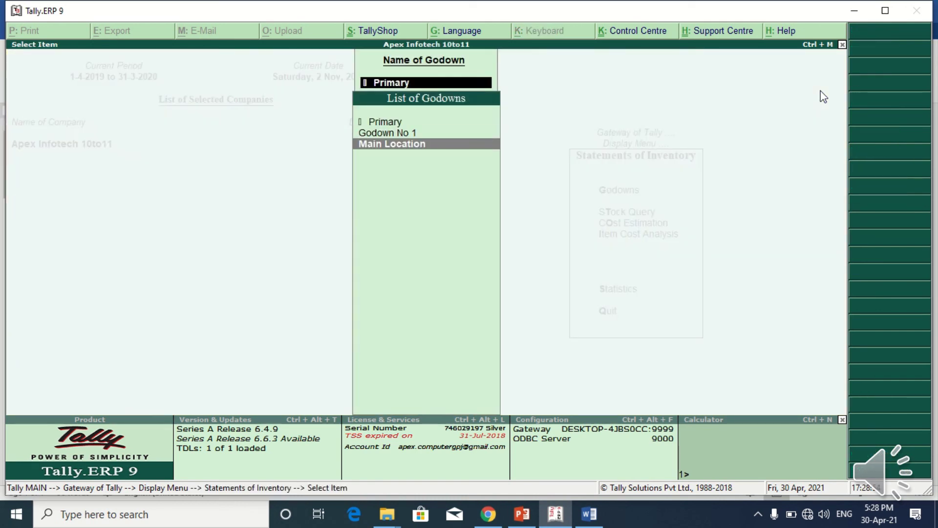
key("Return")
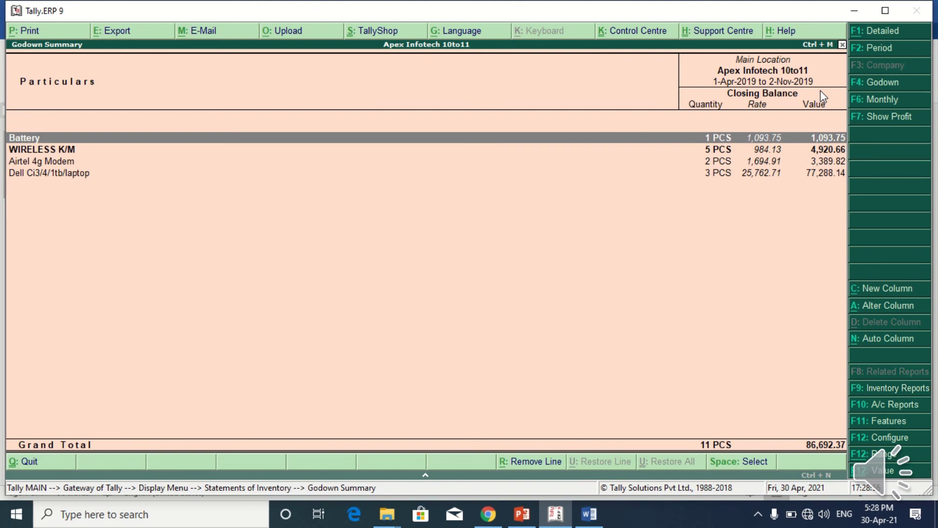
key("Down")
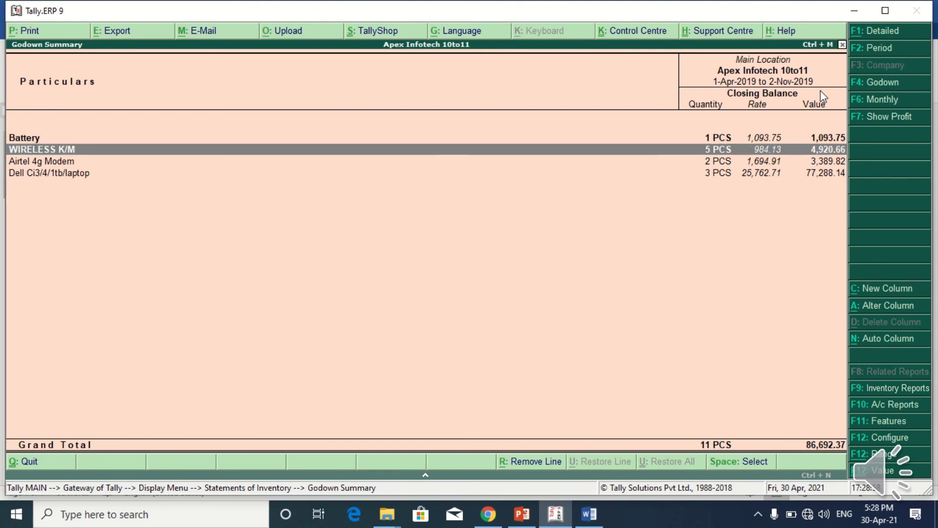
key("Return")
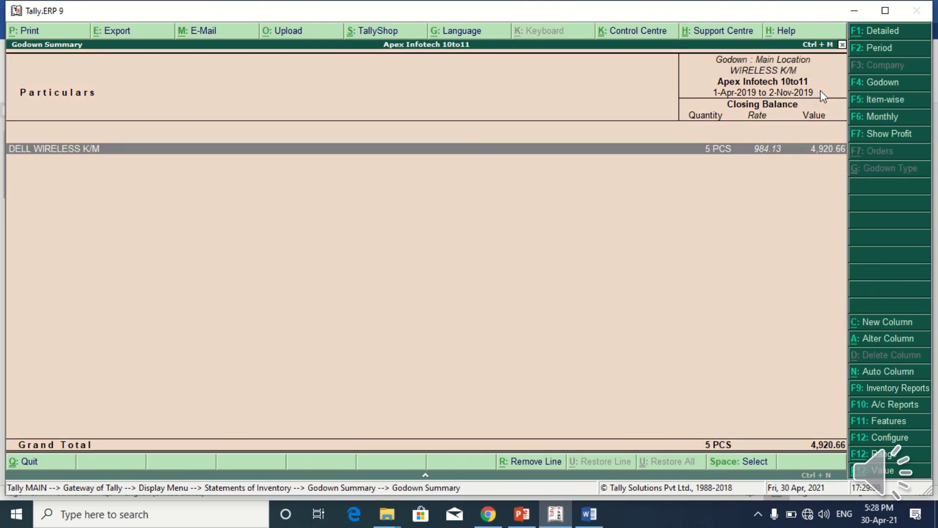